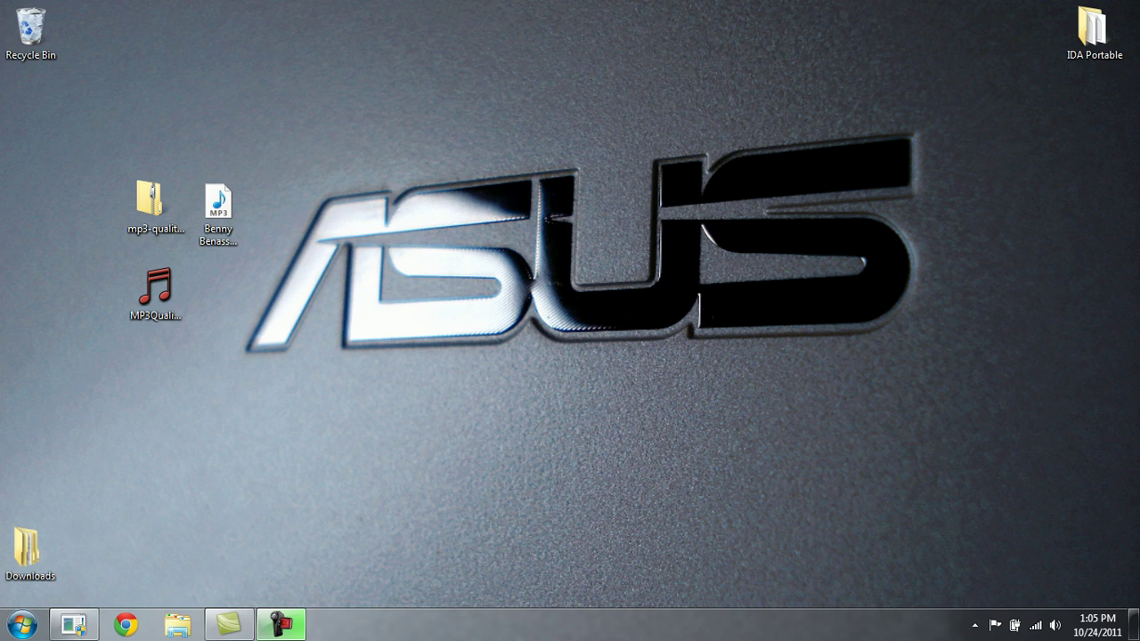
# - Drag the MP3Quality Modifier desktop shortcut to just above the Benny Benassi MP3 icon
pyautogui.doubleClick(155, 289)
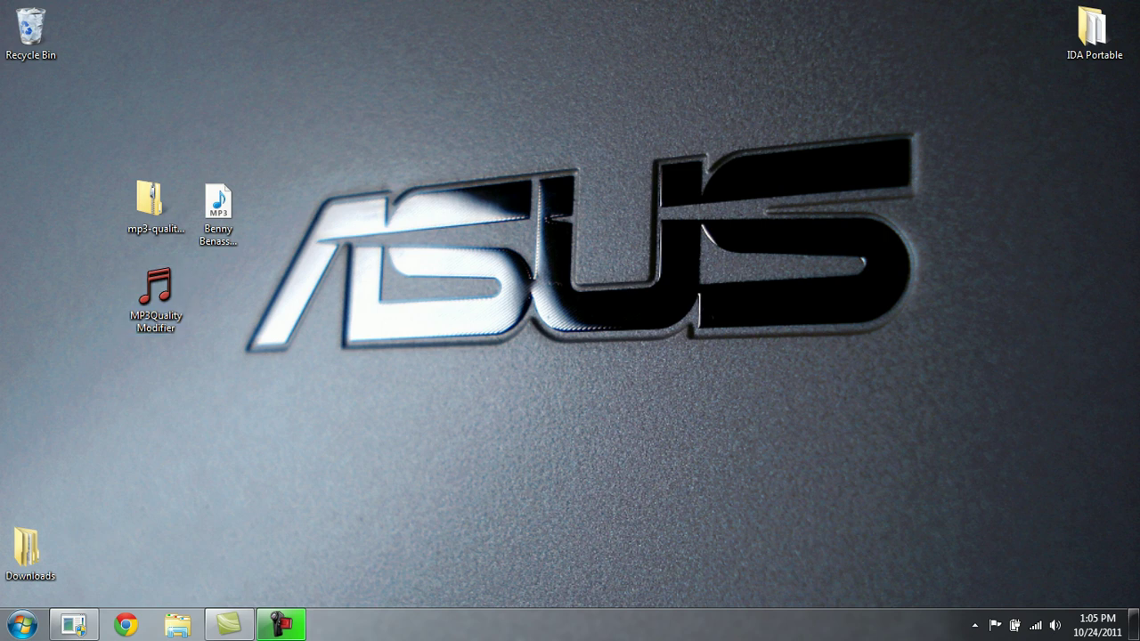
pyautogui.moveTo(155, 287); pyautogui.dragTo(281, 114)
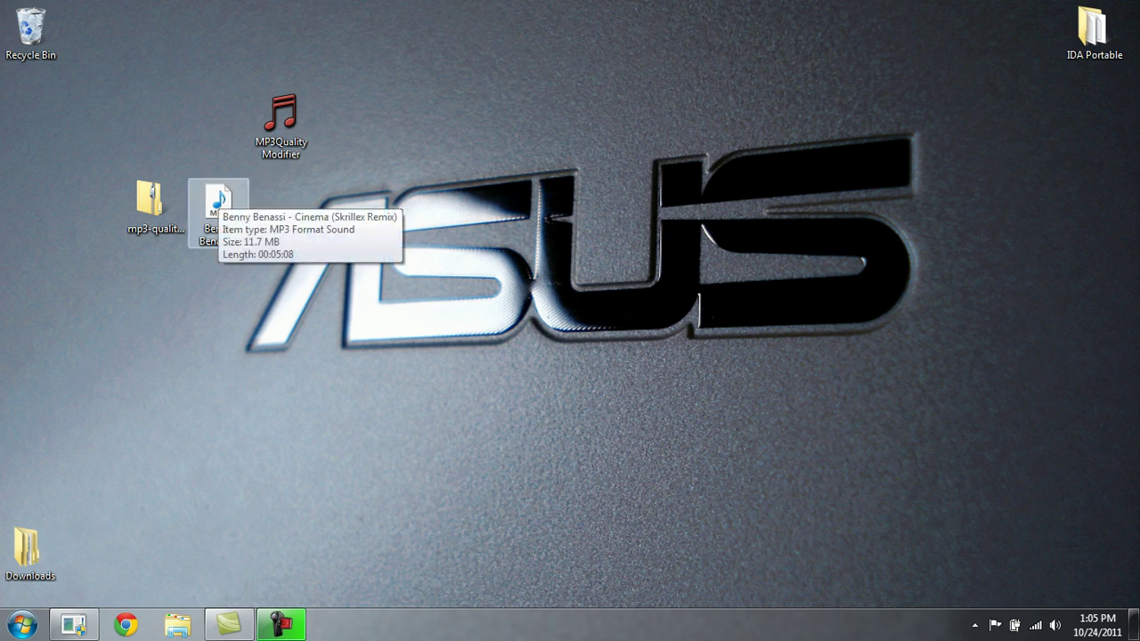
pyautogui.click(218, 194)
pyautogui.rightClick(218, 194)
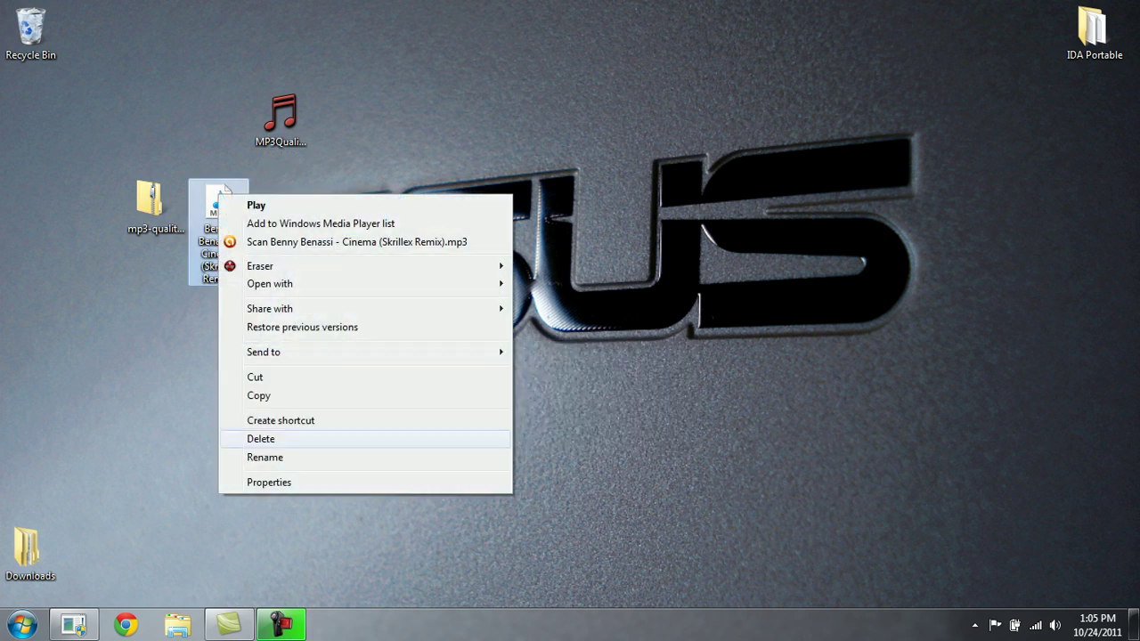
pyautogui.click(269, 481)
pyautogui.moveTo(340, 360); pyautogui.dragTo(388, 360)
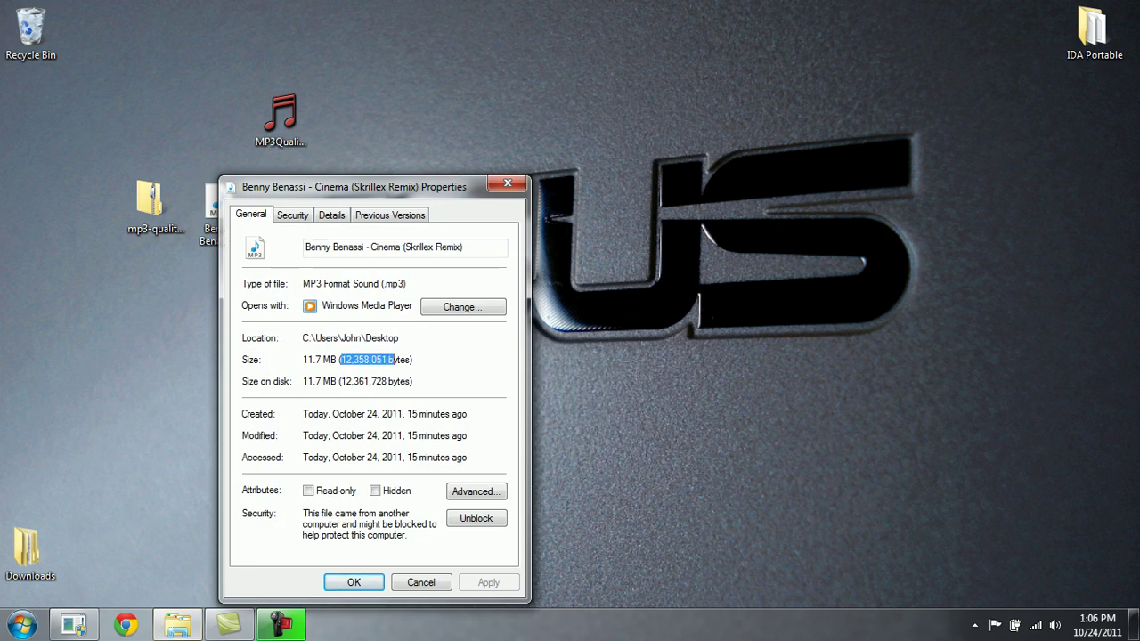
pyautogui.click(407, 359)
pyautogui.click(331, 214)
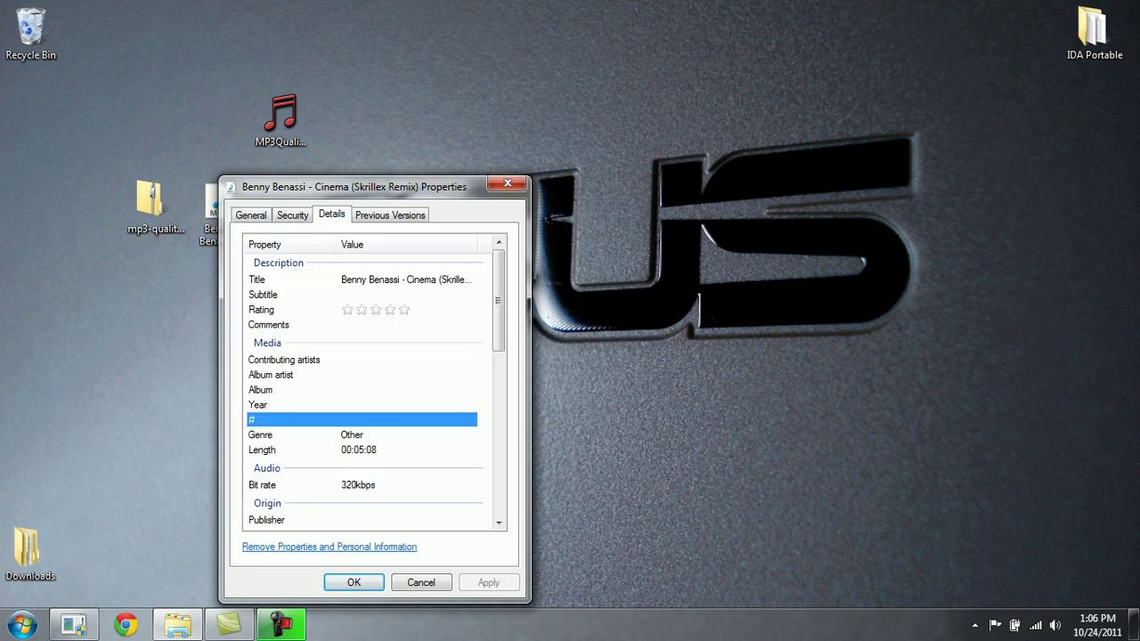
pyautogui.moveTo(356, 186)
pyautogui.mouseDown()
pyautogui.moveTo(435, 174)
pyautogui.moveTo(546, 126)
pyautogui.mouseUp()
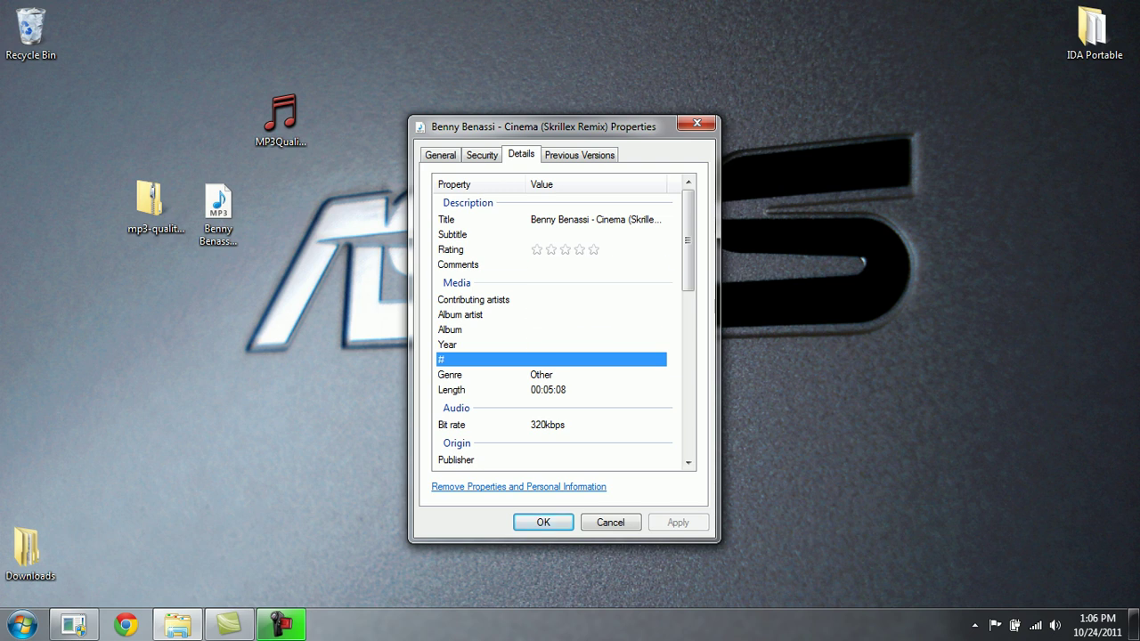
pyautogui.click(481, 425)
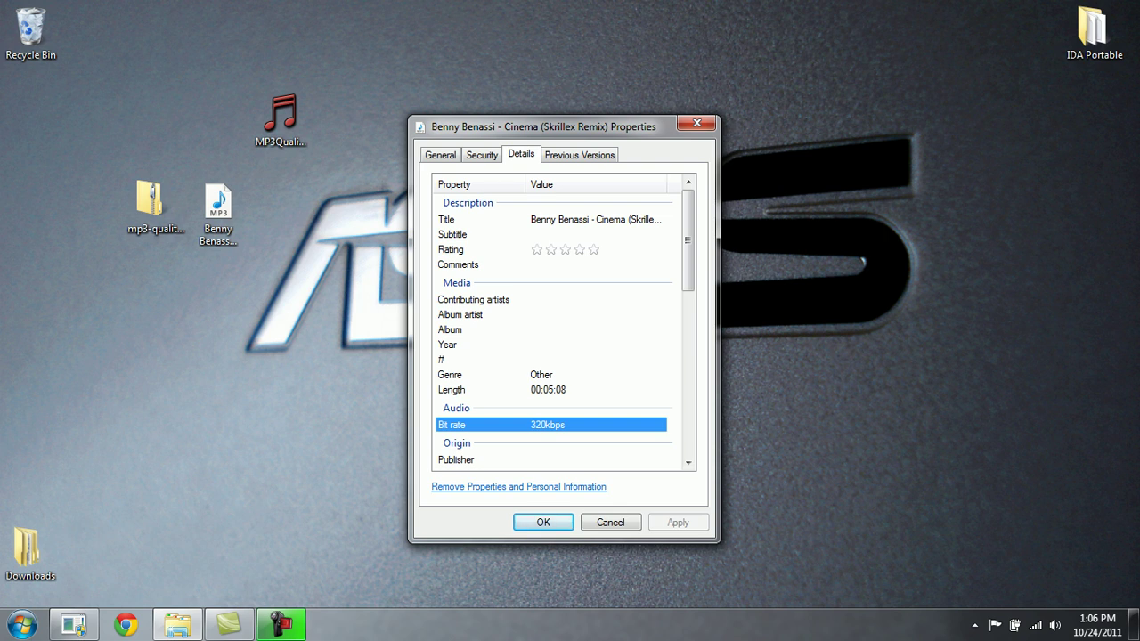
# - Launch MP3 Quality Modifier and add the Benny Benassi MP3 to its conversion list
pyautogui.click(697, 123)
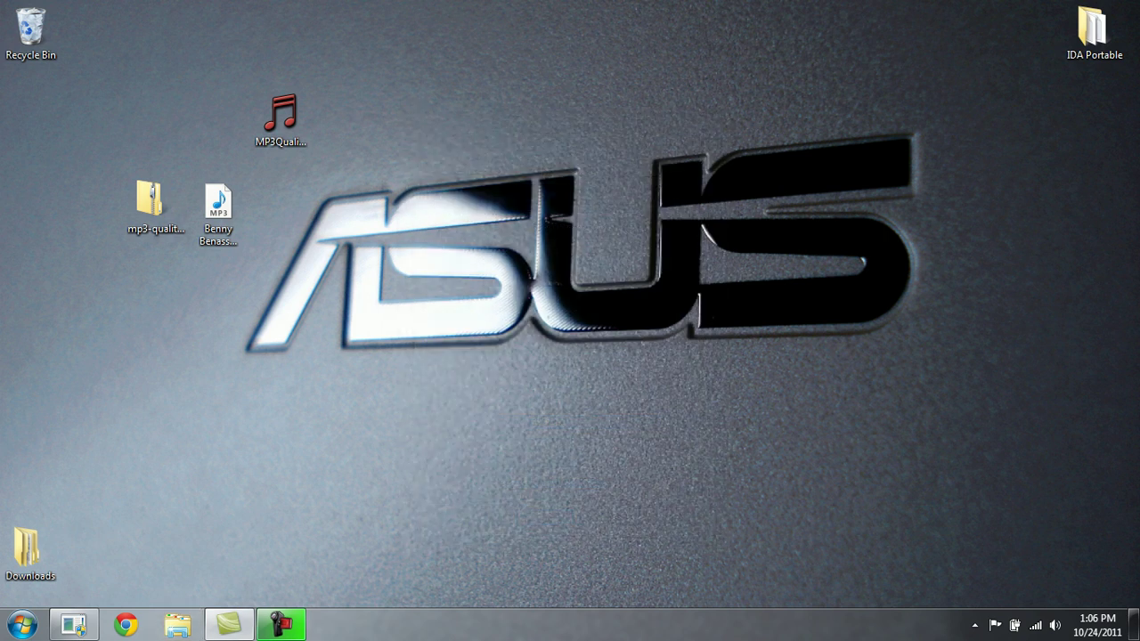
pyautogui.doubleClick(280, 116)
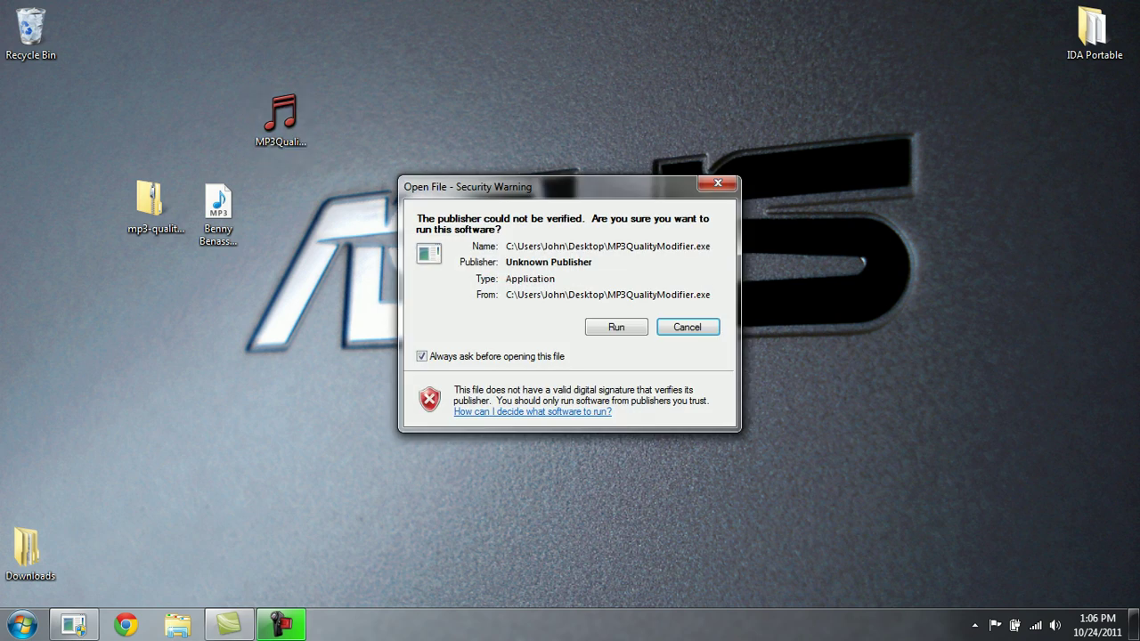
pyautogui.click(616, 327)
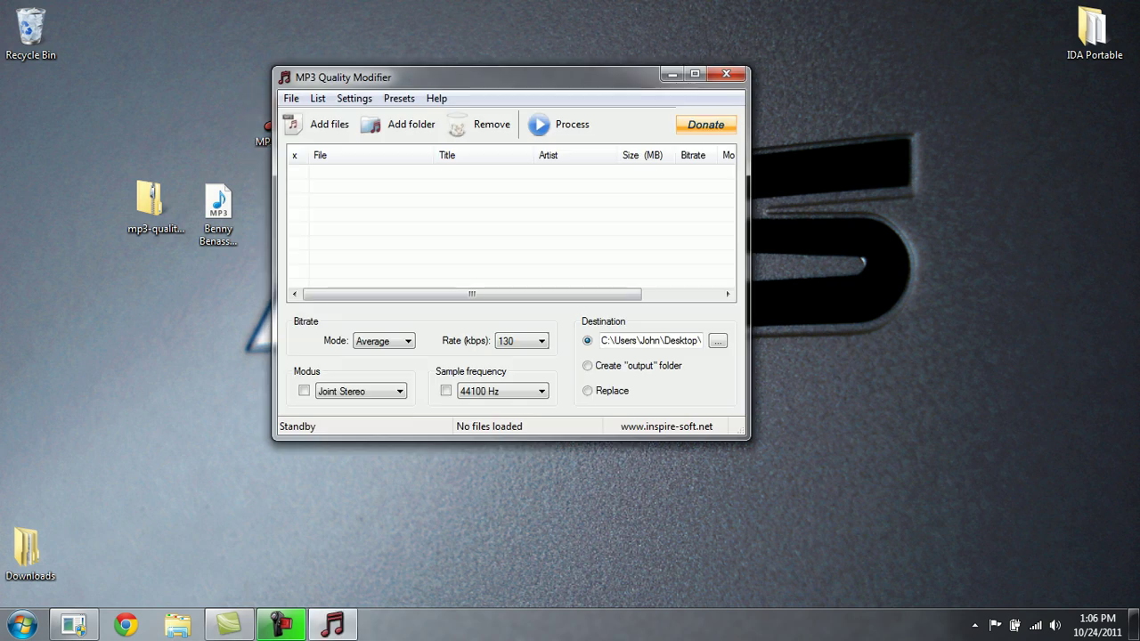
pyautogui.moveTo(218, 210); pyautogui.dragTo(508, 223)
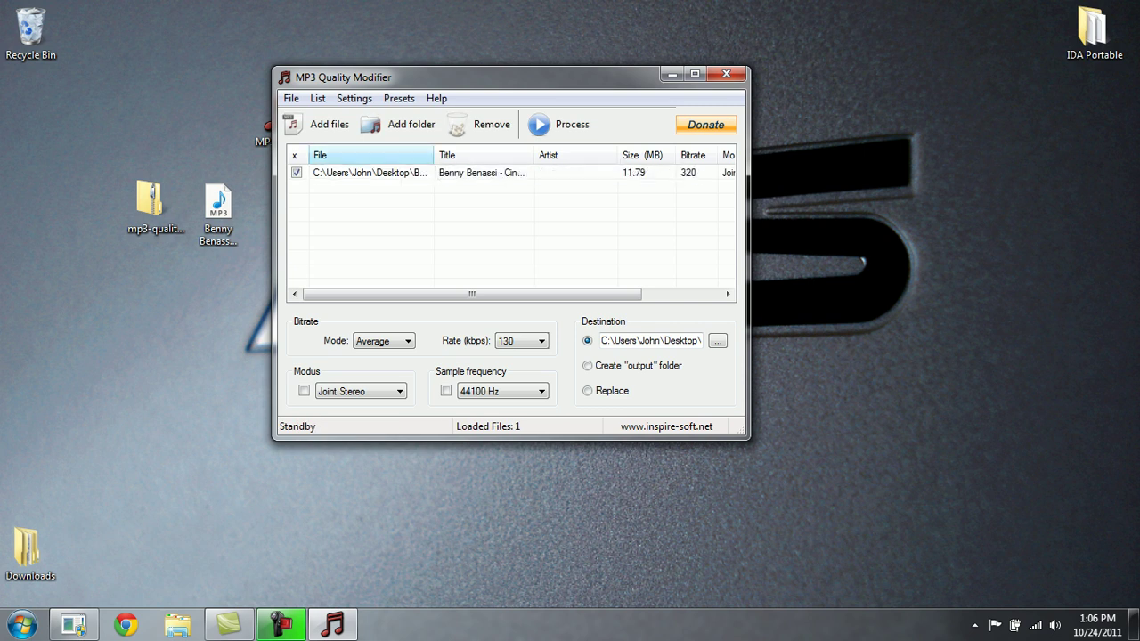
# - Review the bitrate mode and value lists, keeping Average mode at 130 kbps
pyautogui.click(521, 341)
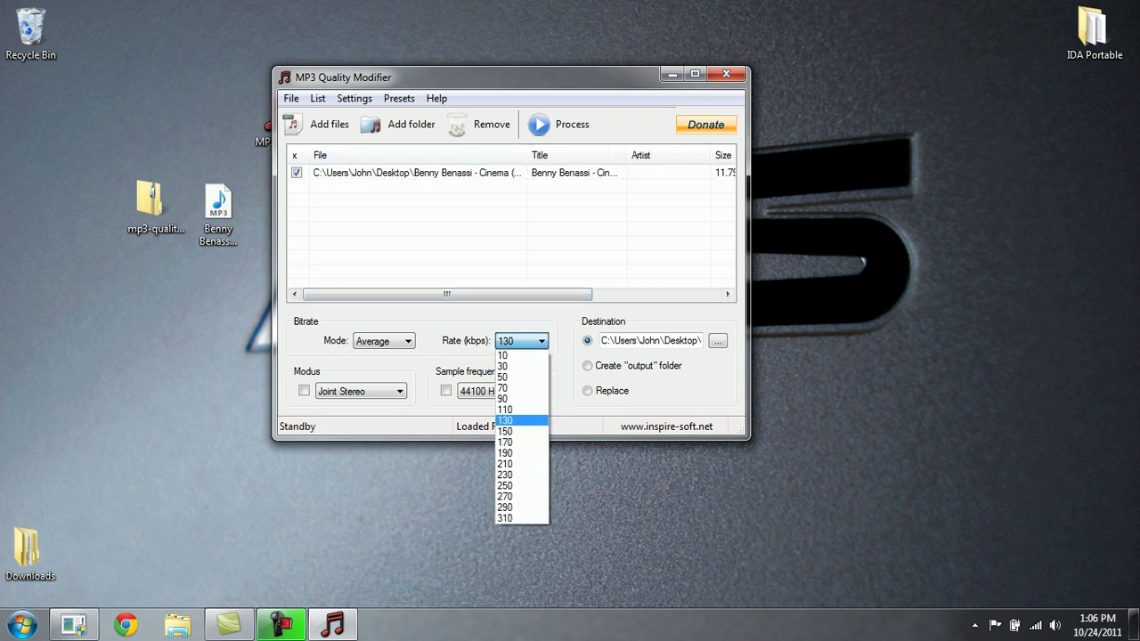
pyautogui.press('Escape')
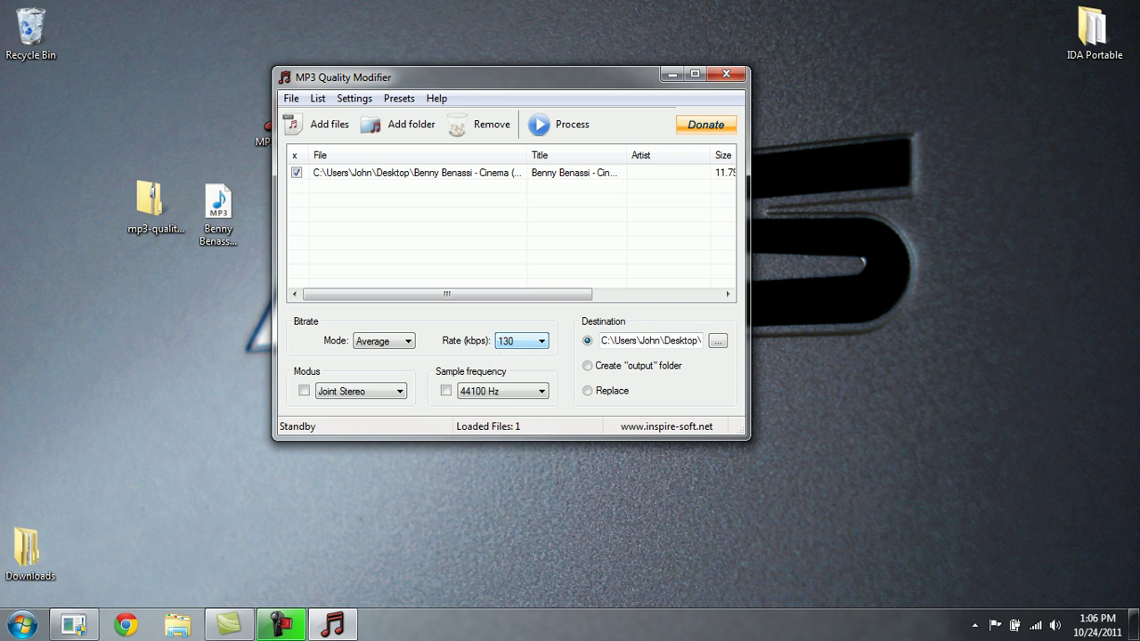
pyautogui.hotkey('alt', 'Down')
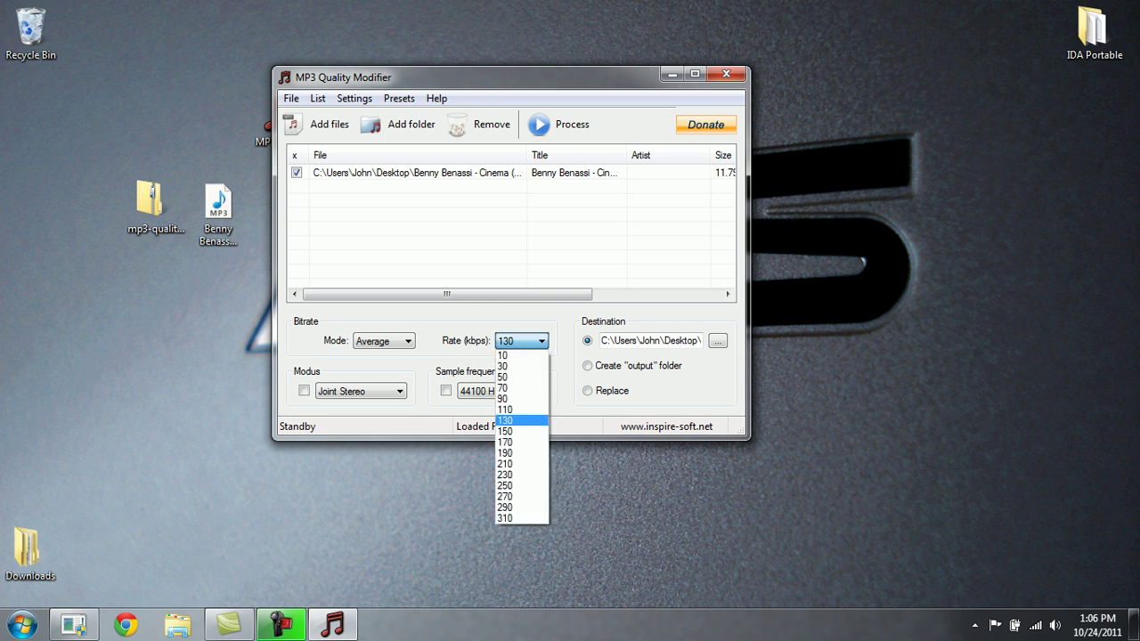
pyautogui.press('Escape')
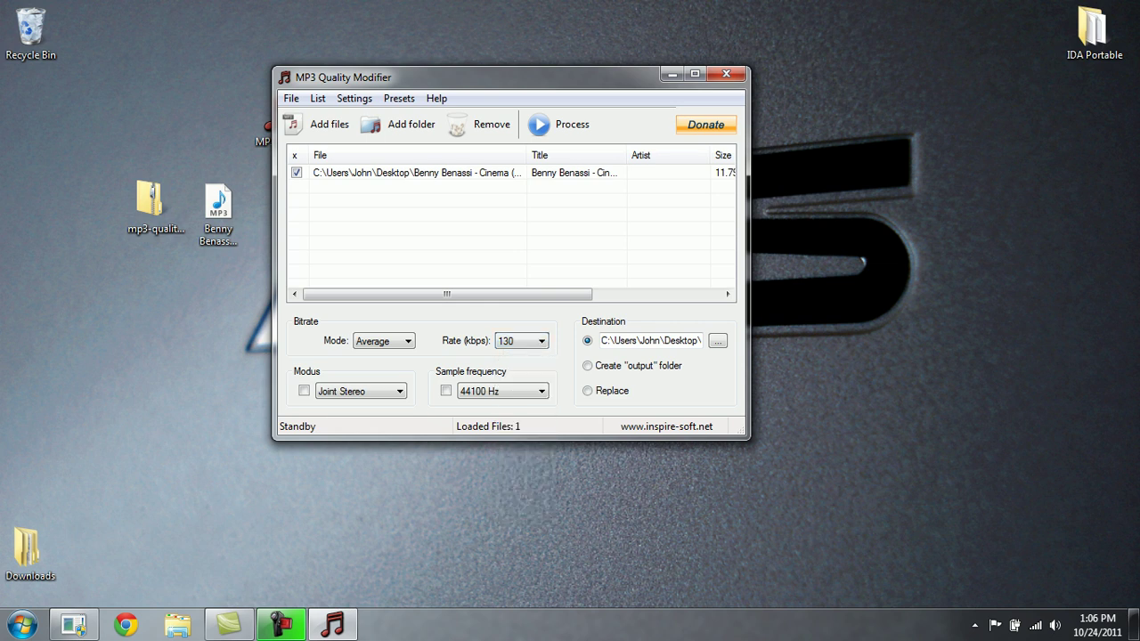
pyautogui.hotkey('alt', 'Down')
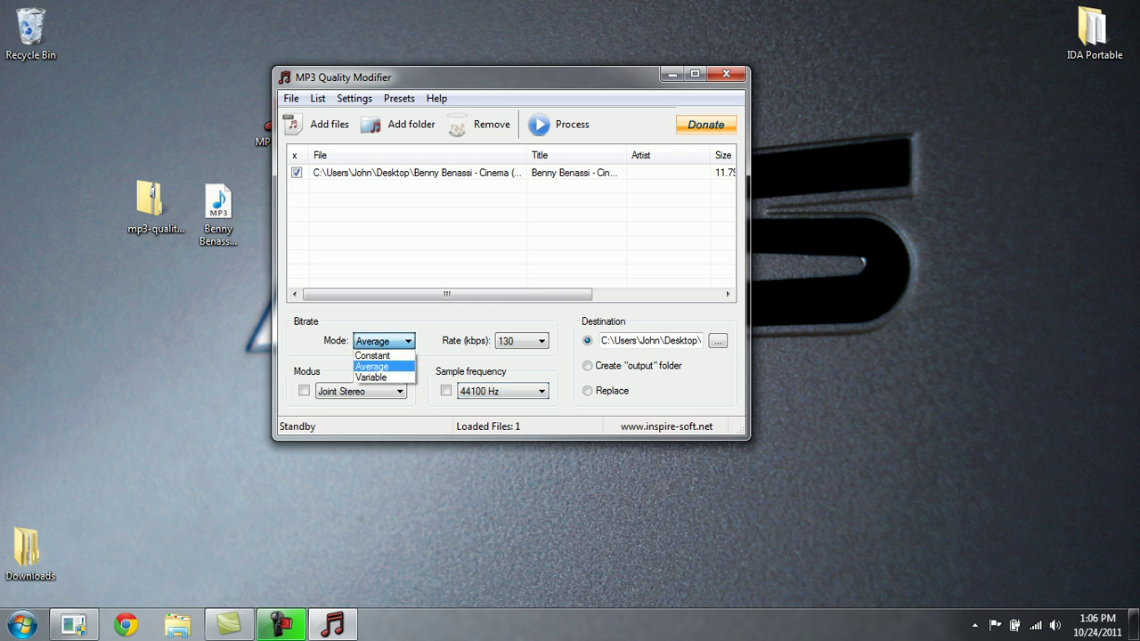
pyautogui.press('Escape')
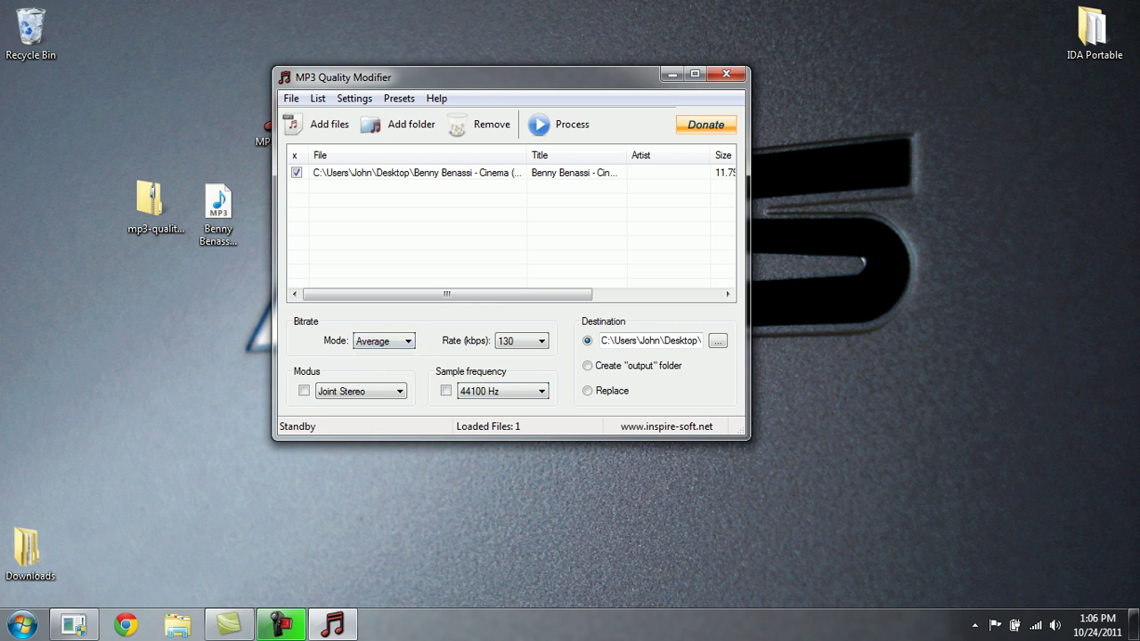
pyautogui.hotkey('alt', 'Down')
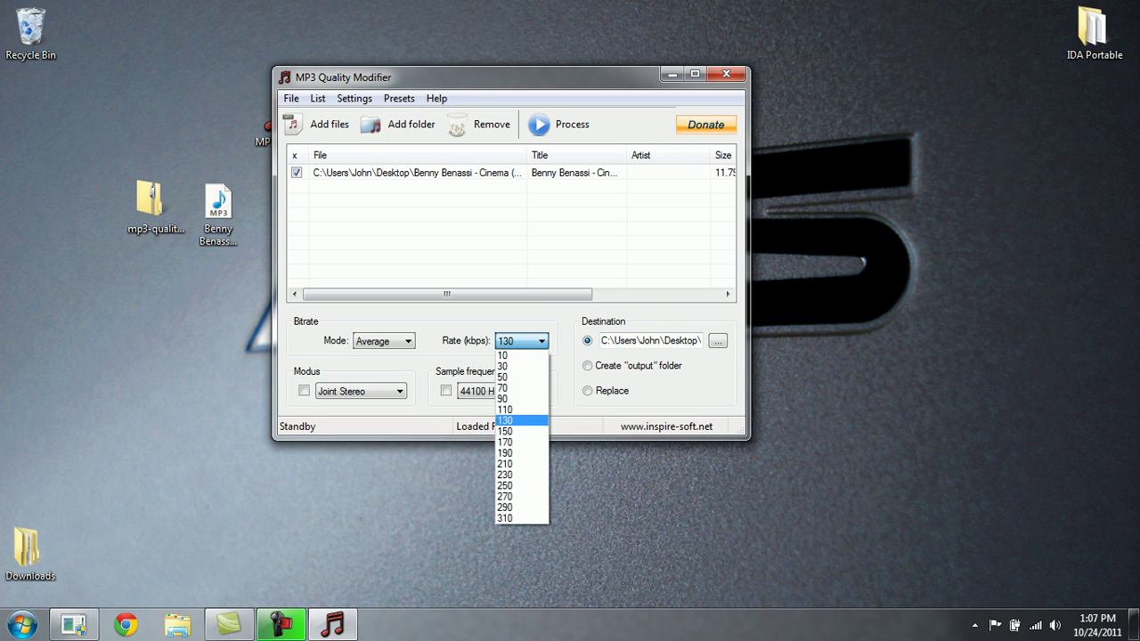
pyautogui.press('Return')
# - Try 110 and 150 kbps, return the bitrate to 130, and choose Create 'output' folder
pyautogui.hotkey('alt', 'Down')
pyautogui.press('Up')
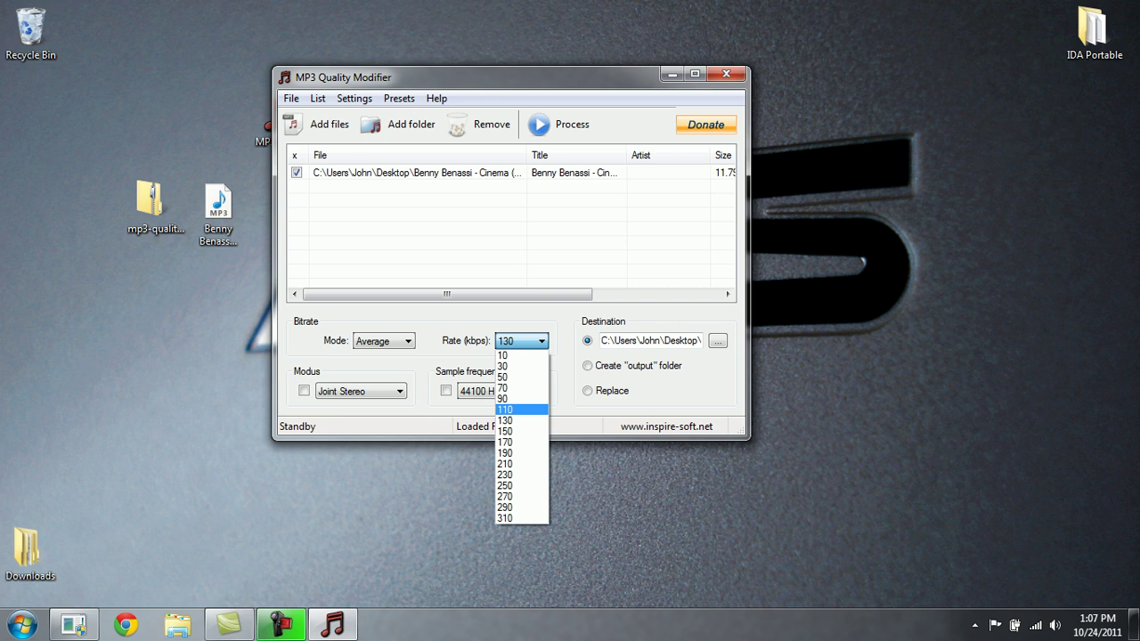
pyautogui.press('Down')
pyautogui.press('Down')
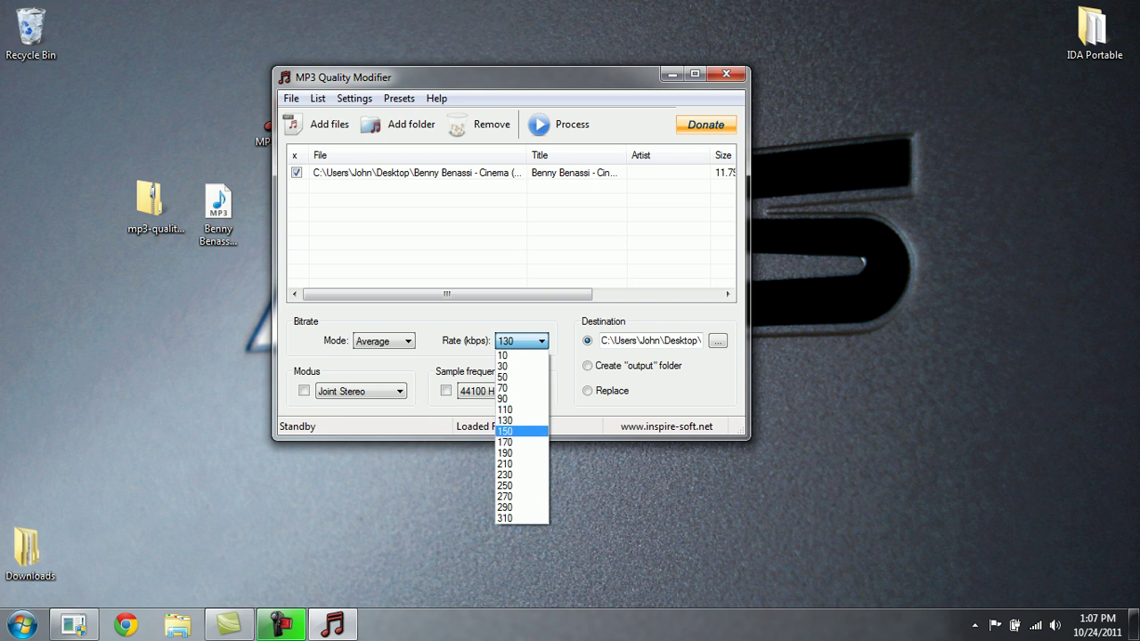
pyautogui.click(521, 431)
pyautogui.click(521, 341)
pyautogui.press('Down')
pyautogui.press('Return')
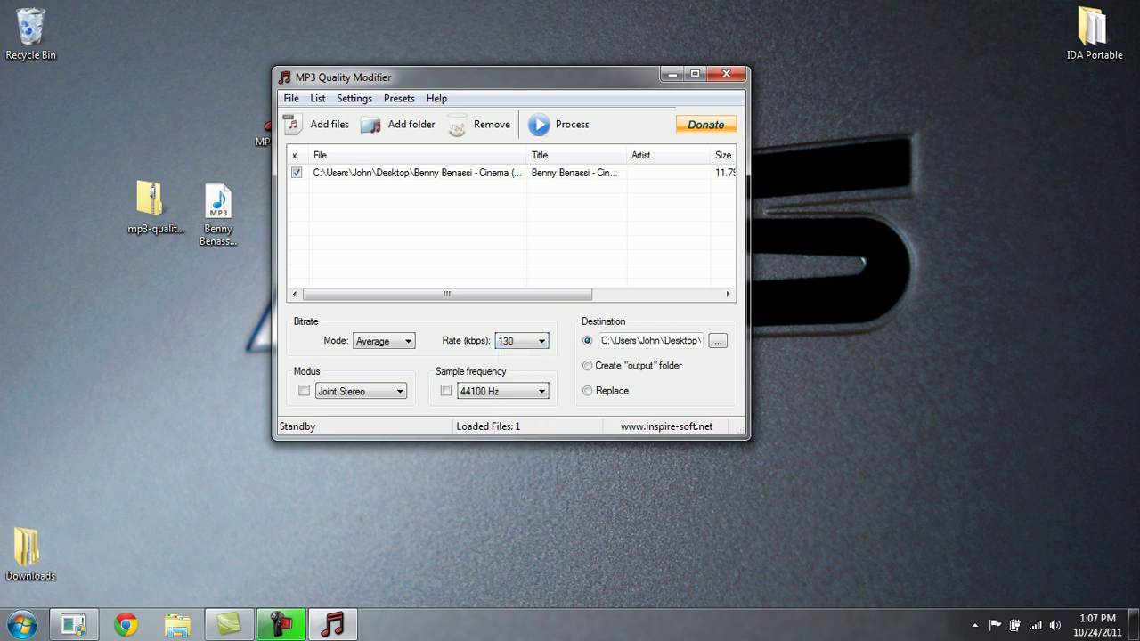
pyautogui.press('Tab')
pyautogui.press('Down')
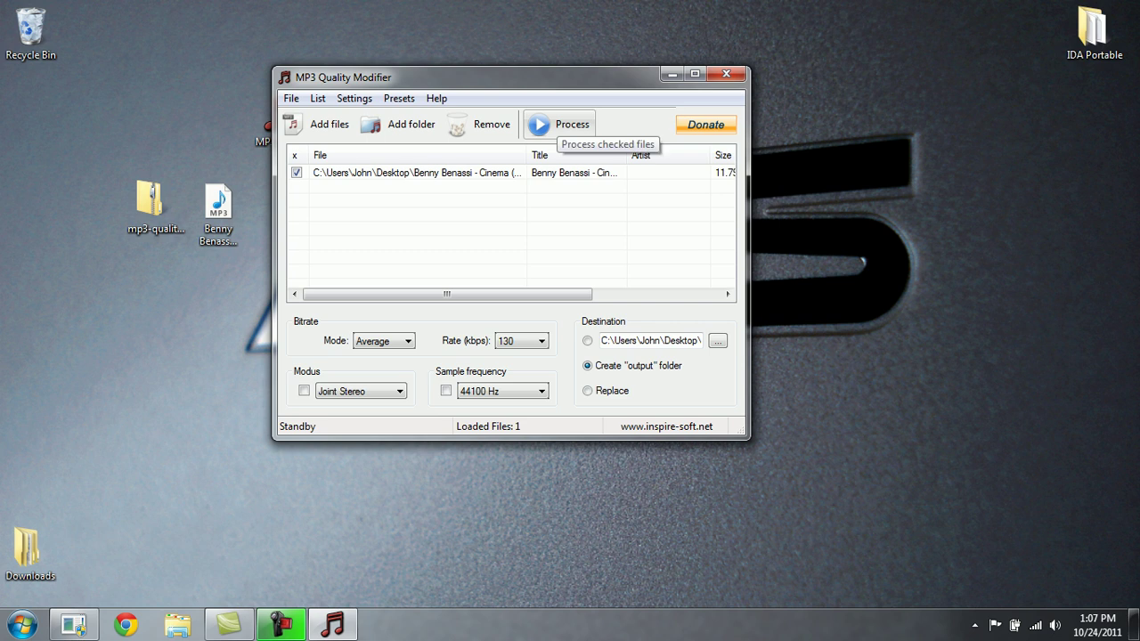
# - Process the Benny Benassi MP3 at 130 kbps, shrinking it from 11.79 MB to 4.42 MB (-62.5%)
pyautogui.click(555, 125)
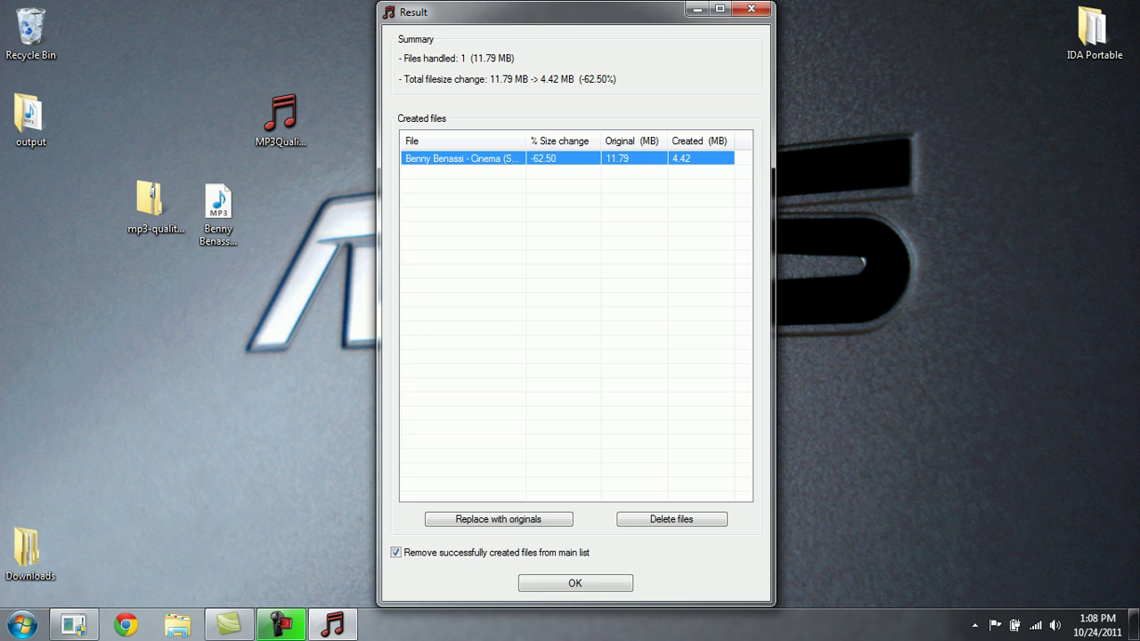
# - Close the tool, then move the 4.41 MB converted MP3 from 'output' onto the desktop, keeping both copies
pyautogui.click(750, 8)
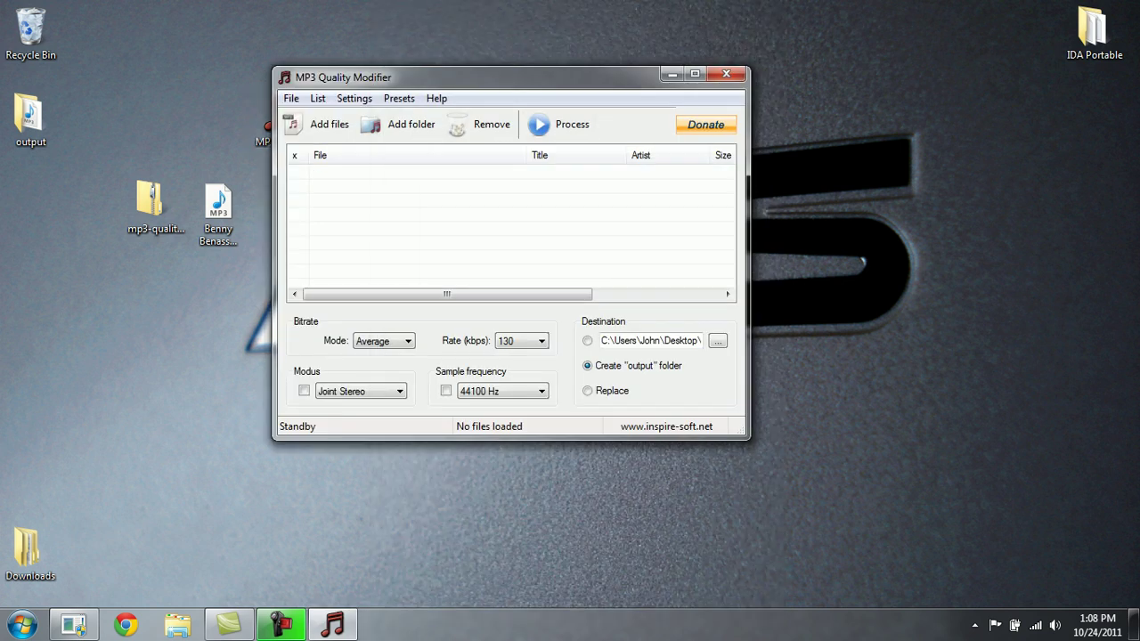
pyautogui.click(726, 73)
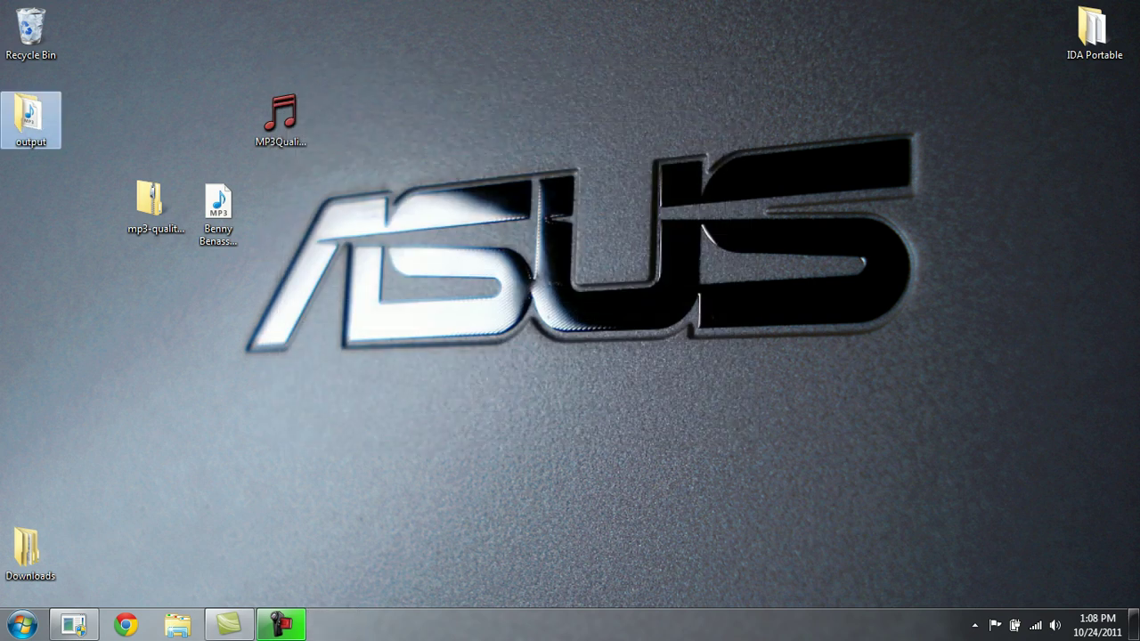
pyautogui.doubleClick(30, 115)
pyautogui.moveTo(258, 160); pyautogui.dragTo(873, 249)
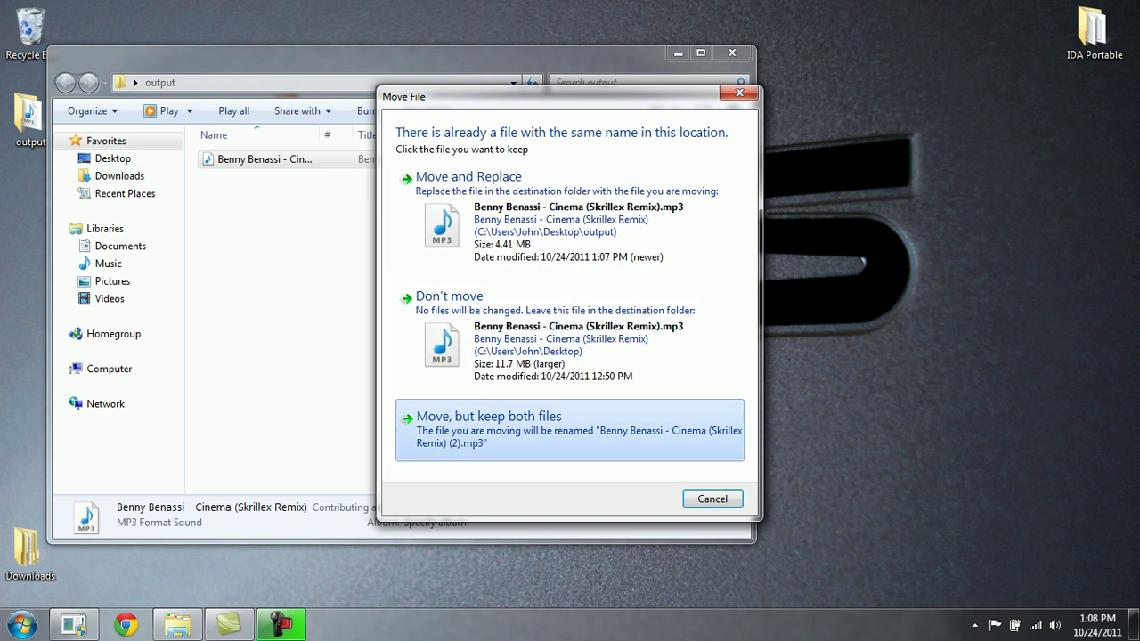
pyautogui.click(481, 414)
pyautogui.hotkey('alt', 'F4')
pyautogui.moveTo(844, 213)
pyautogui.mouseDown()
pyautogui.moveTo(245, 240)
pyautogui.moveTo(280, 223)
pyautogui.mouseUp()
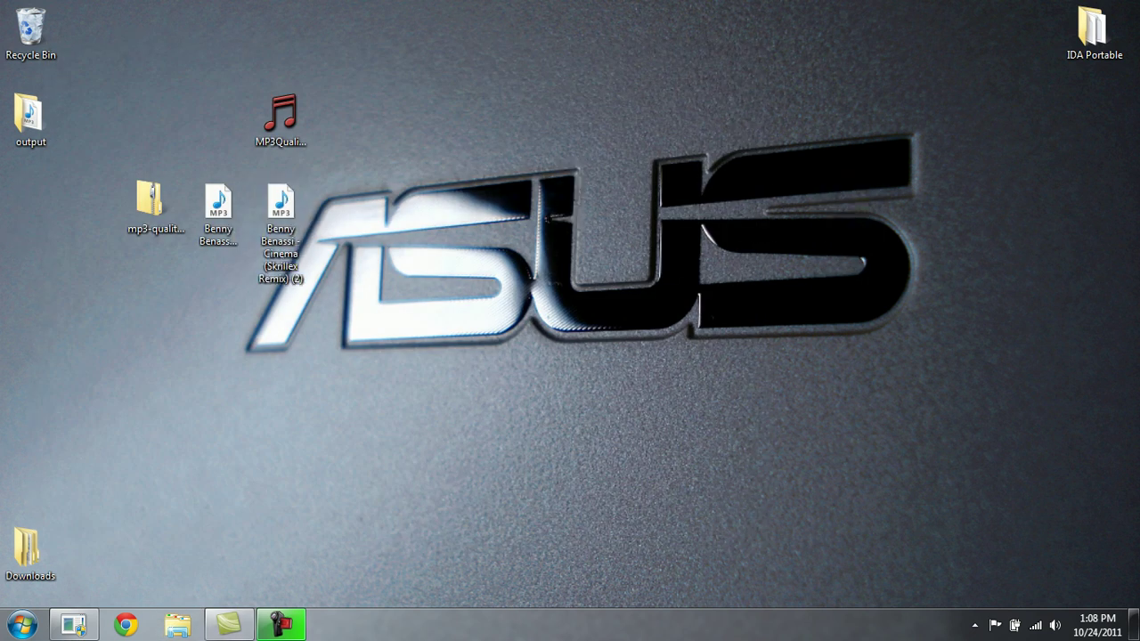